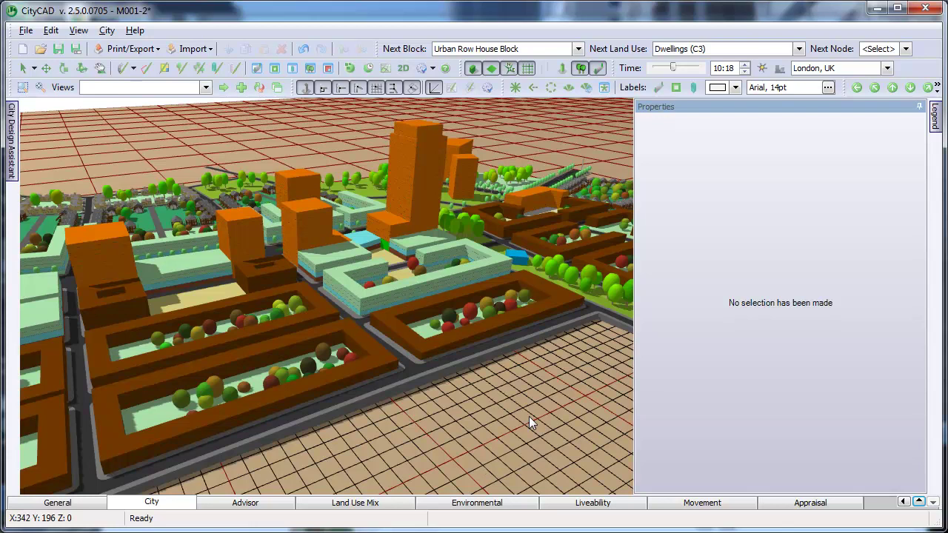
Set the kerb radius of the Block 80 corner at the crossroads junction Node 19 to 2 m
middle_click_drag(450, 360, 434, 338)
scroll(360, 318, "up", 5)
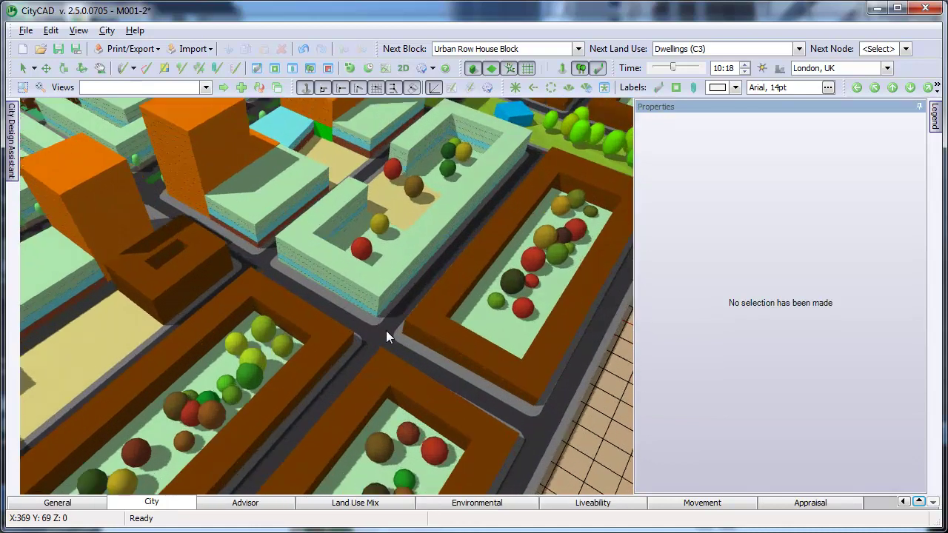
scroll(370, 320, "up", 5)
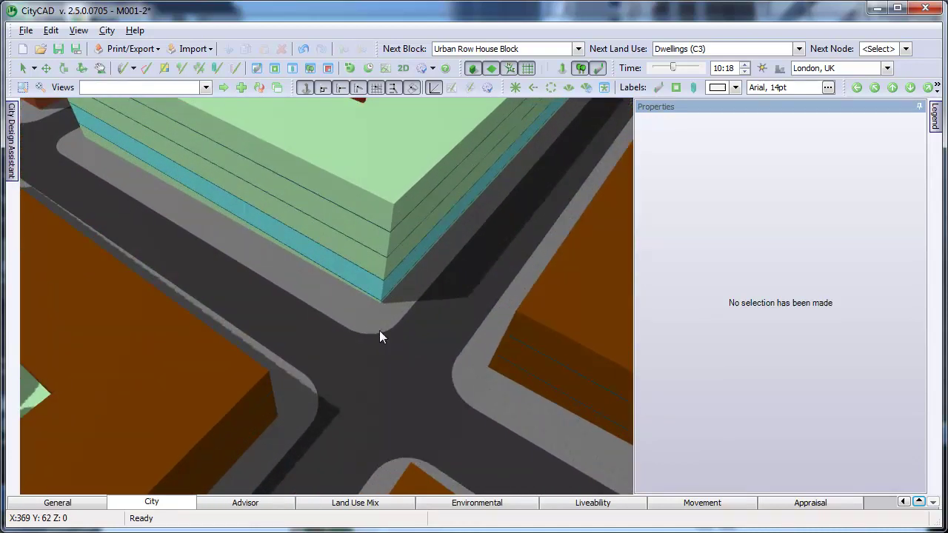
scroll(377, 335, "up", 4)
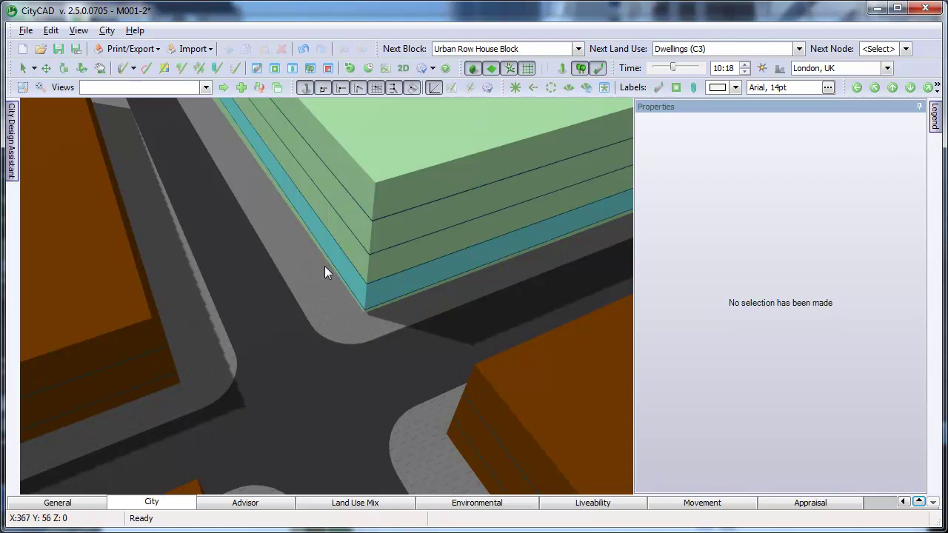
left_click(300, 418)
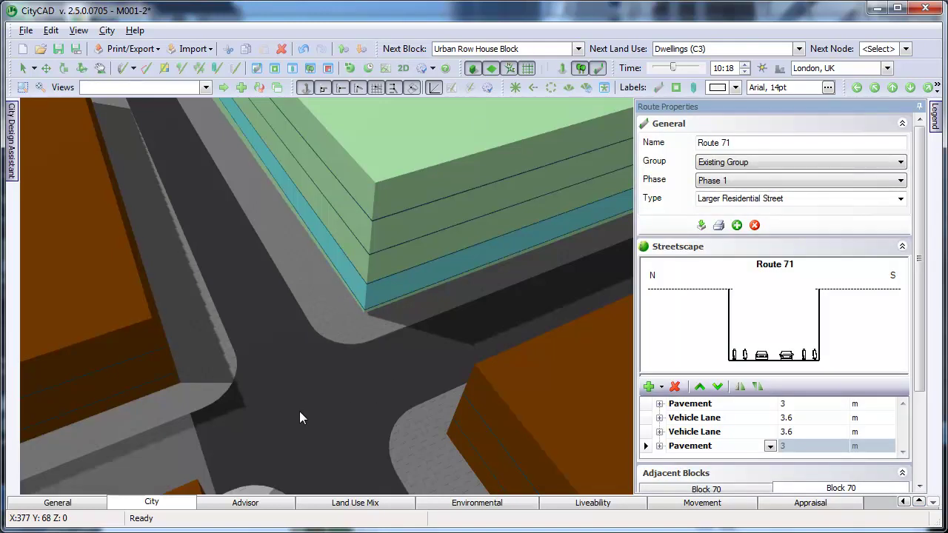
left_click(306, 406)
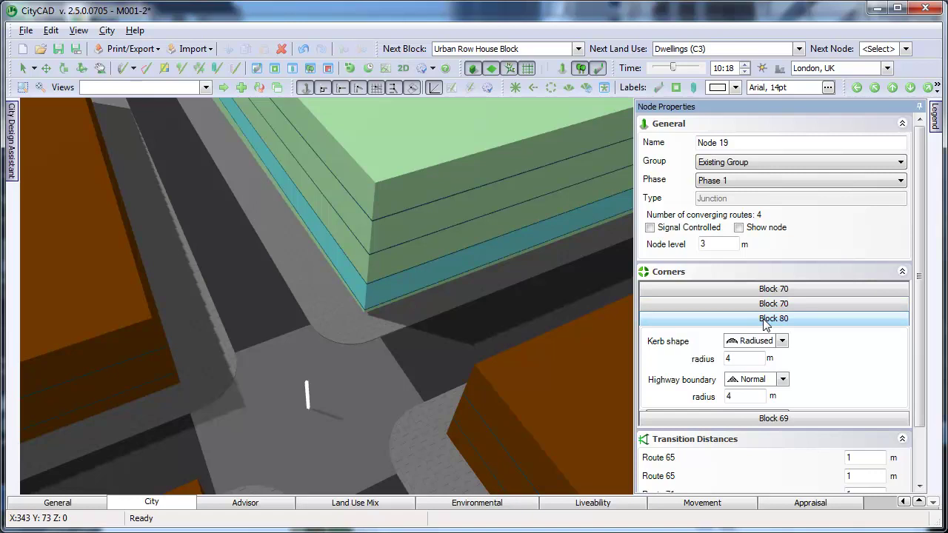
double_click(747, 361)
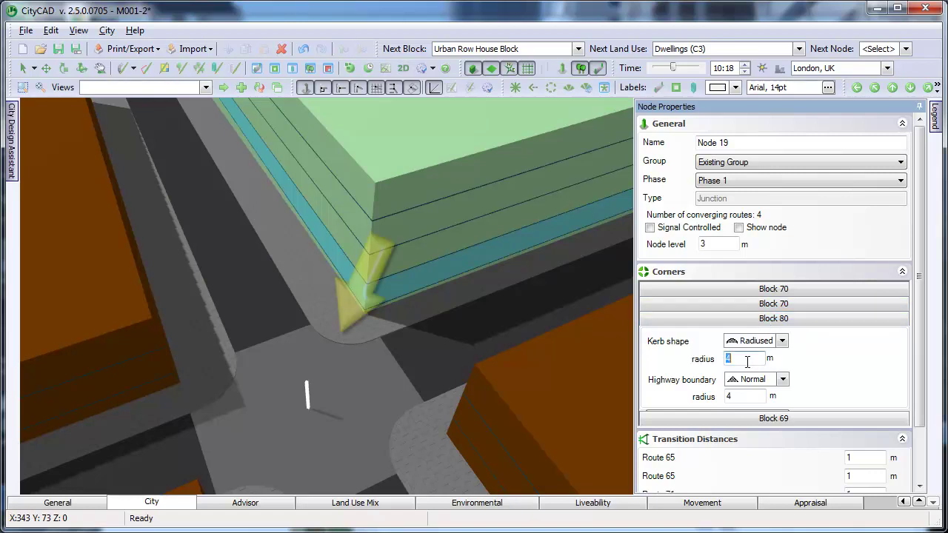
type("2")
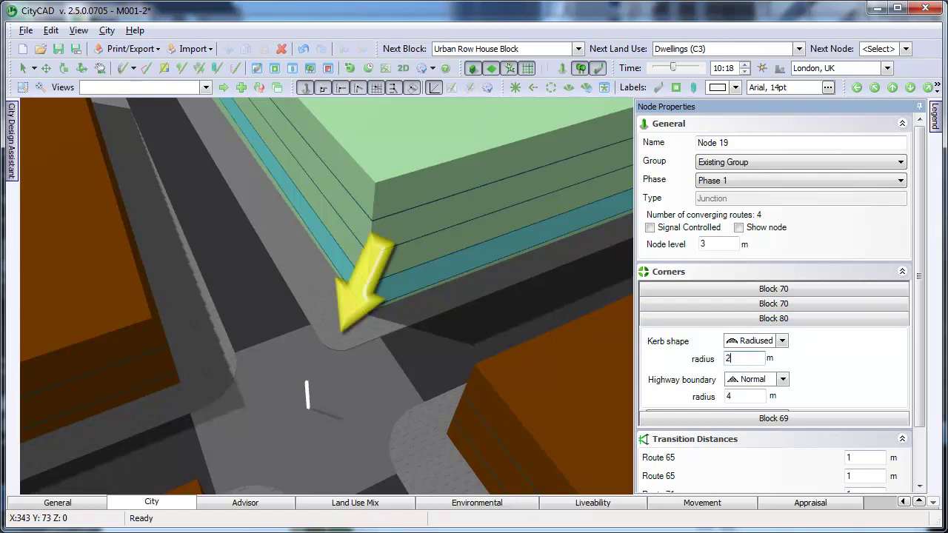
Set the Block 80 corner's highway boundary to chamfered and raise the junction's node level to 3.5 m
left_click(764, 380)
left_click(766, 408)
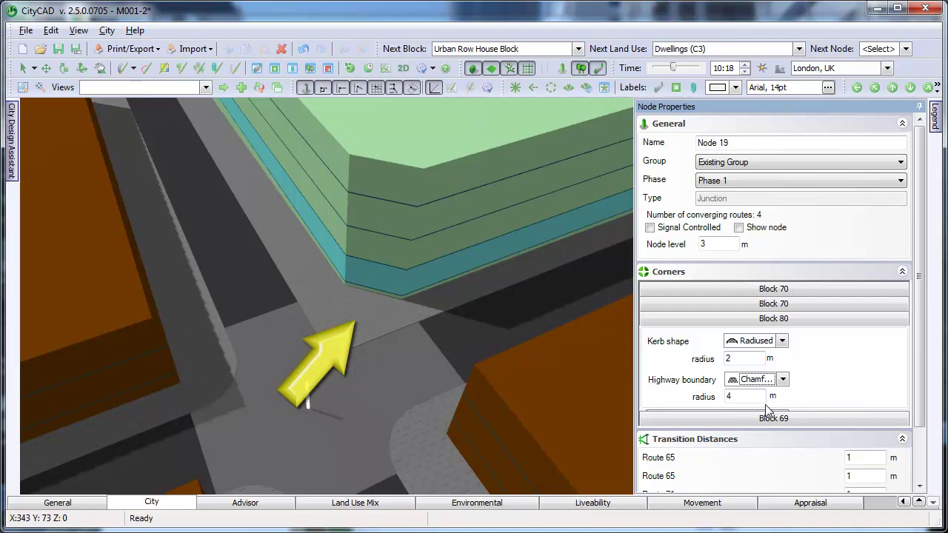
double_click(719, 245)
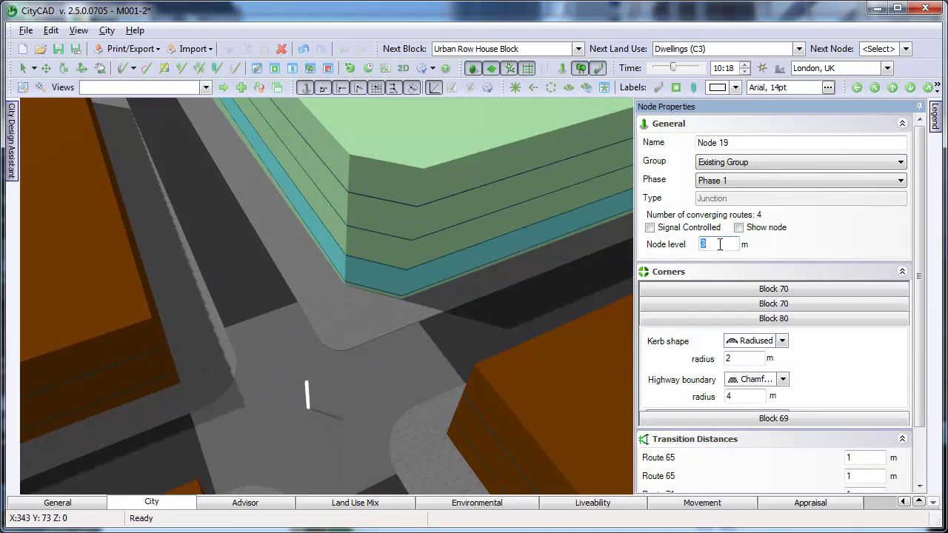
type(".5")
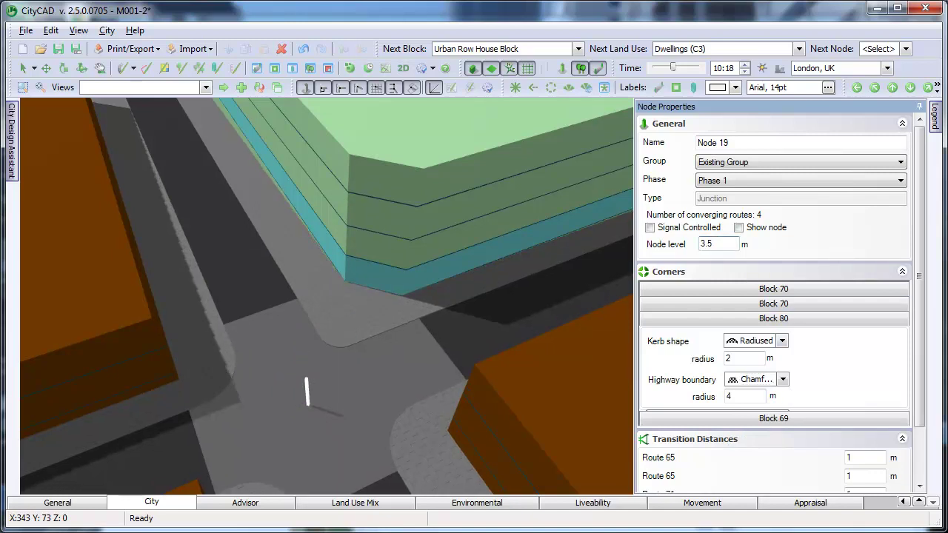
Shade the city's routes and nodes by Gradient
scroll(371, 336, "down", 5)
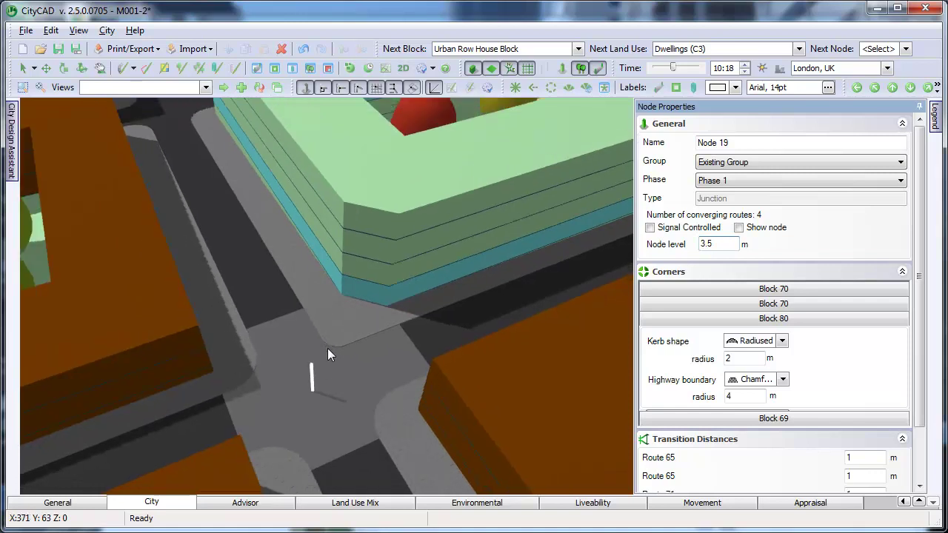
scroll(410, 355, "down", 1)
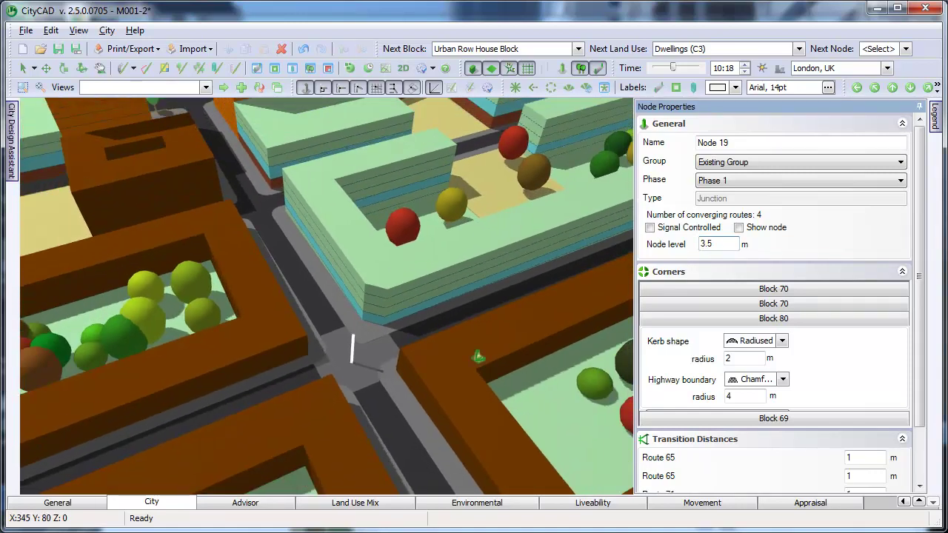
middle_click_drag(478, 357, 406, 351)
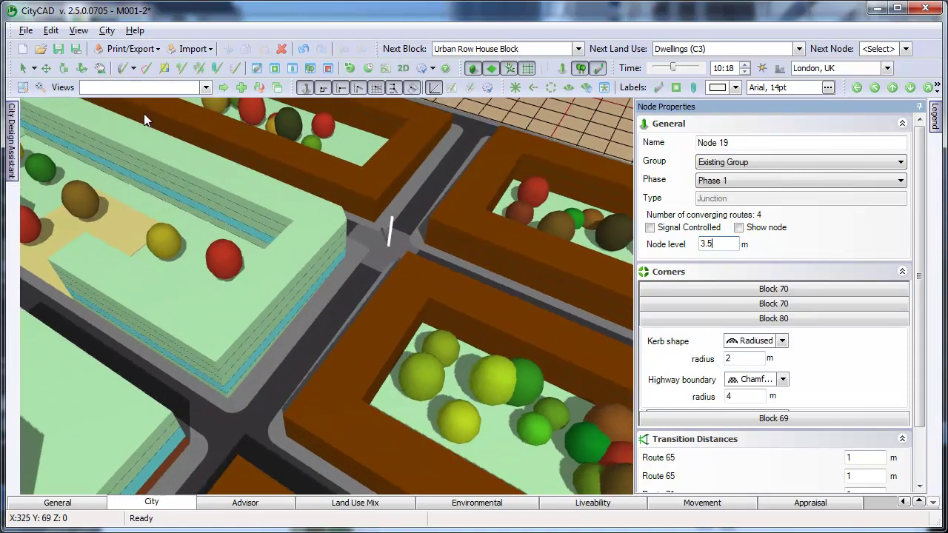
left_click(78, 30)
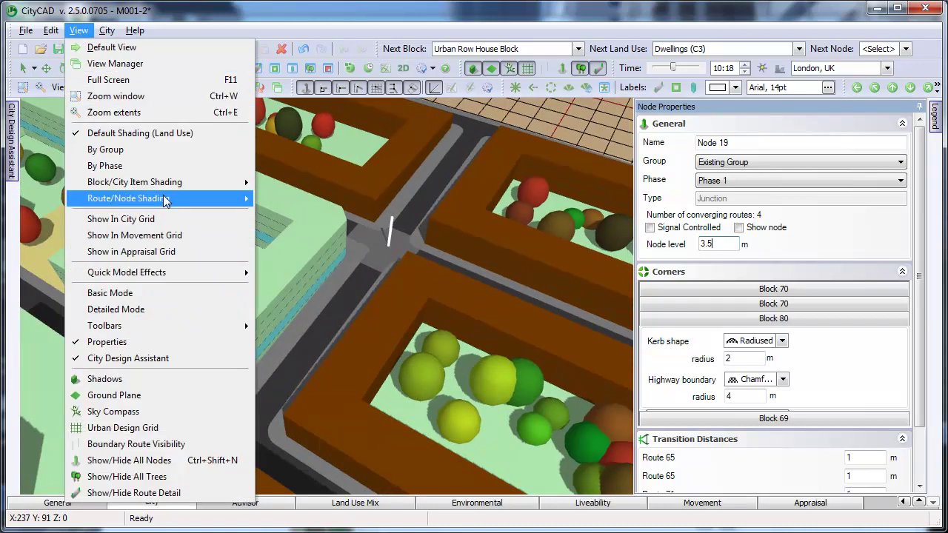
mouse_move(203, 198)
left_click(310, 201)
left_click(316, 202)
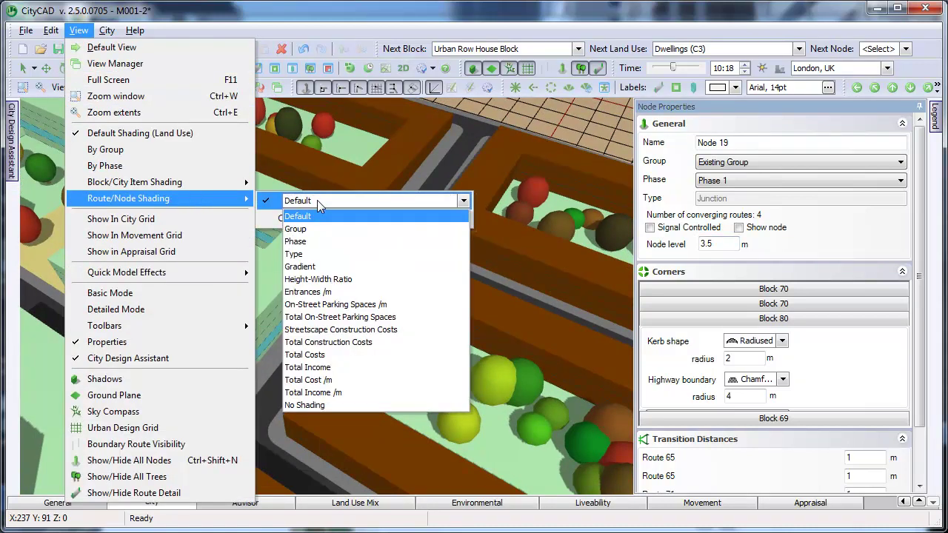
left_click(332, 268)
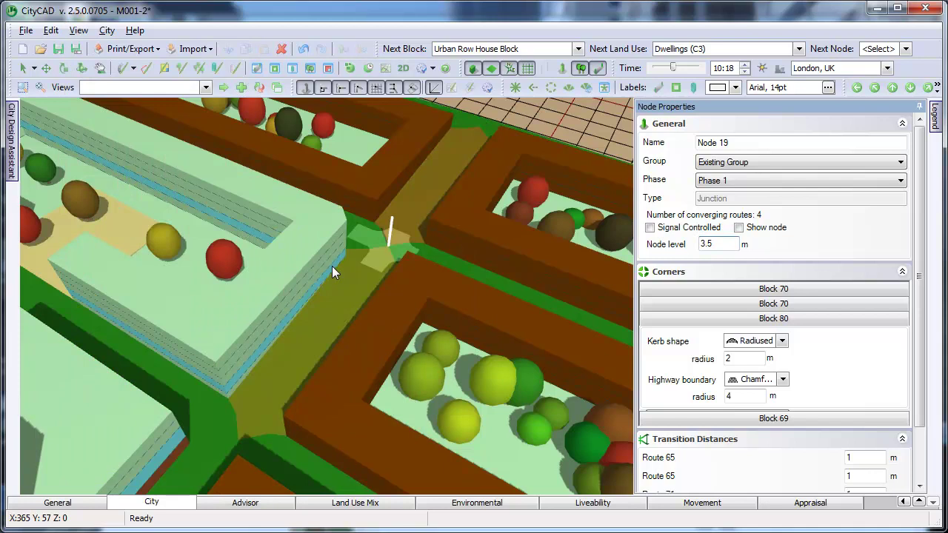
Show the legend and keep it pinned beside the model, and clear the node selection
left_click(936, 121)
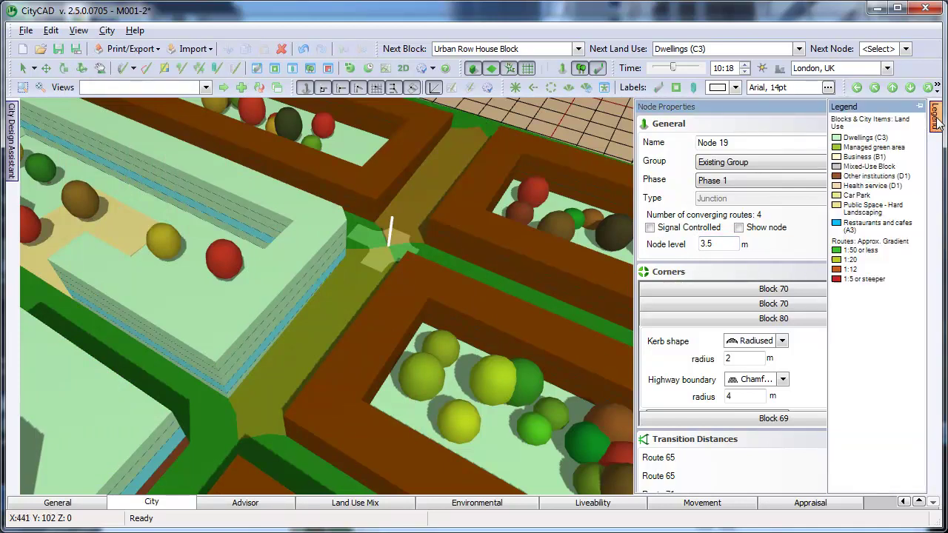
left_click(920, 106)
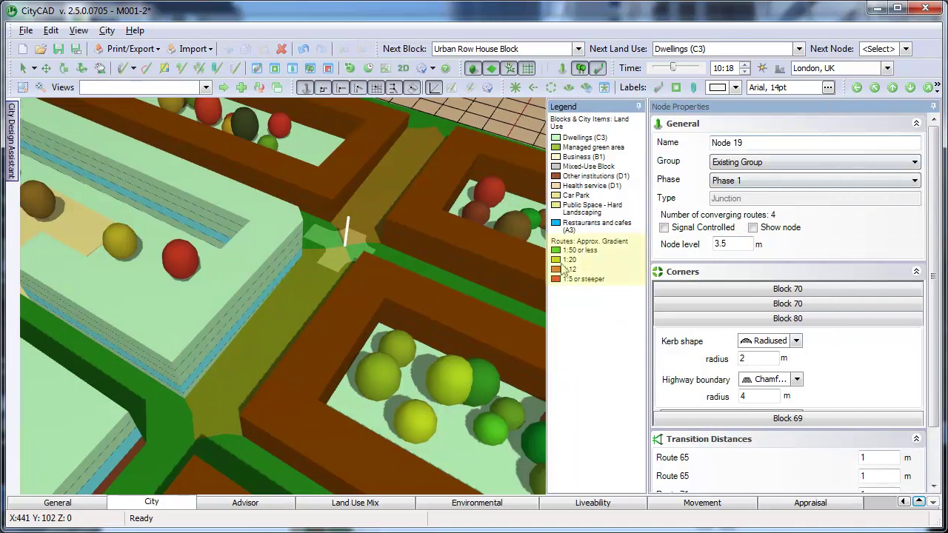
left_click(487, 112)
Move the junction at the outer end of Route 65 onto the open grid at about X 374, Y 188
scroll(352, 238, "down", 5)
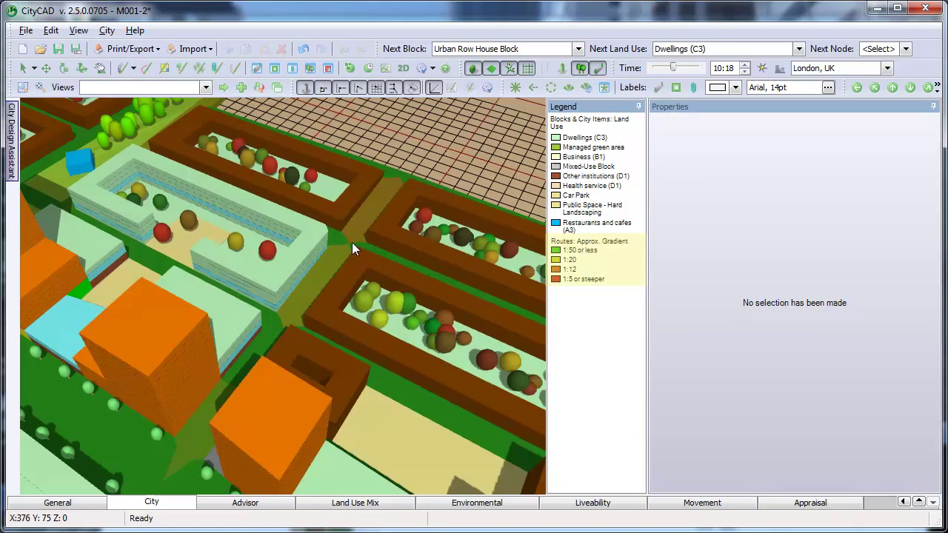
middle_click_drag(376, 249, 307, 254)
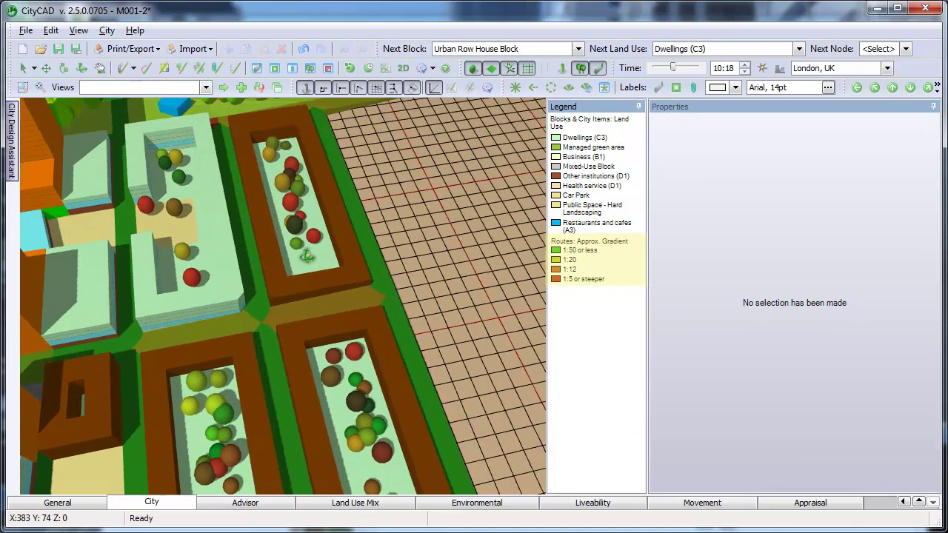
left_click(336, 307)
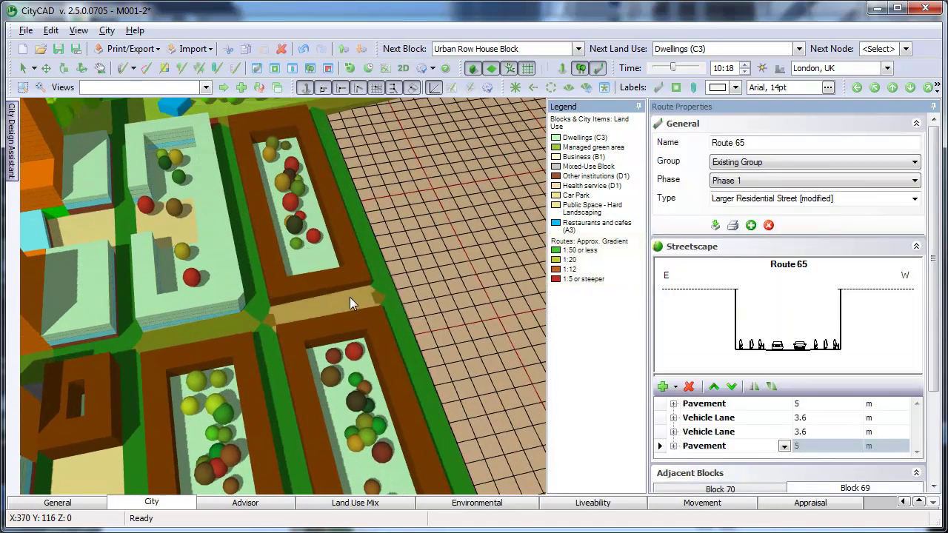
left_click(47, 68)
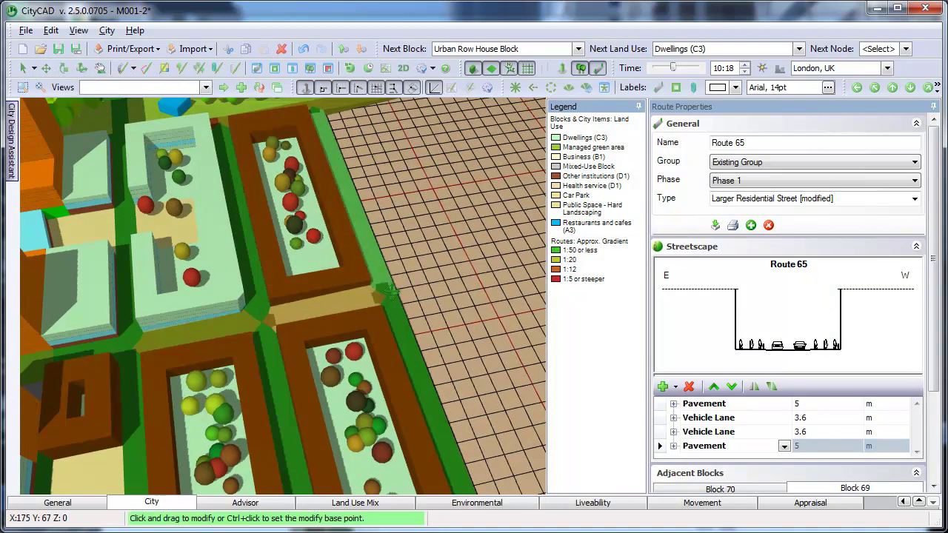
left_click_drag(388, 285, 459, 281)
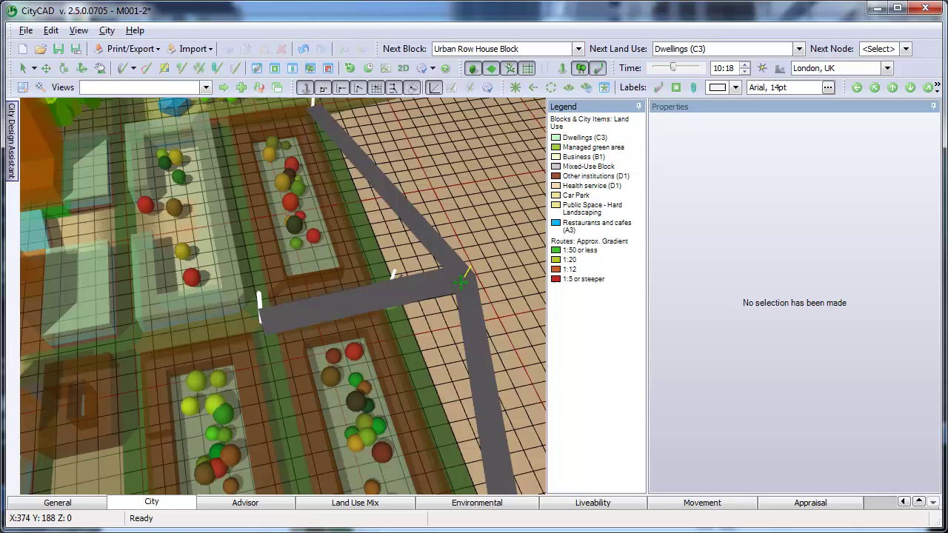
left_click(400, 286)
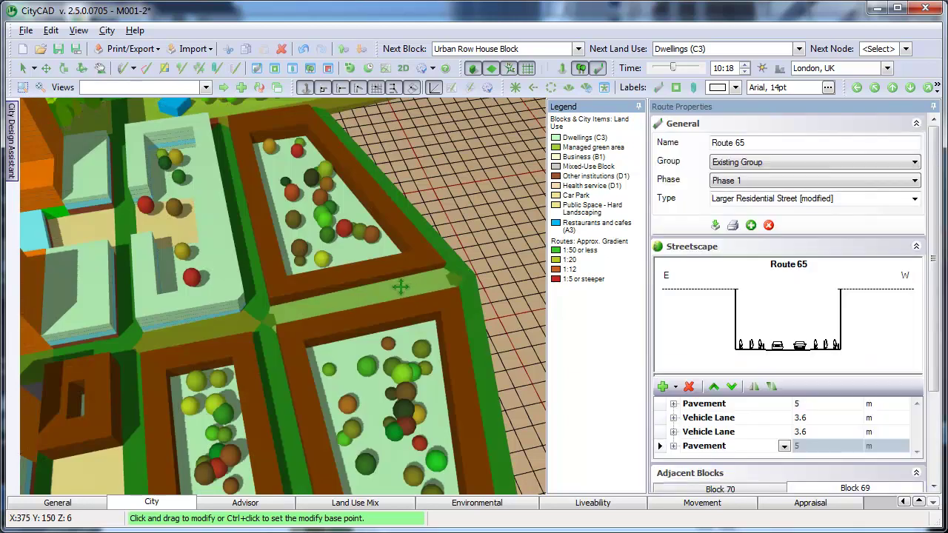
Move the junction at the outer end of Route 65 a further 25 m out into the open grid
middle_click_drag(465, 281, 302, 294)
right_click_drag(303, 294, 325, 307)
middle_click_drag(326, 307, 311, 299)
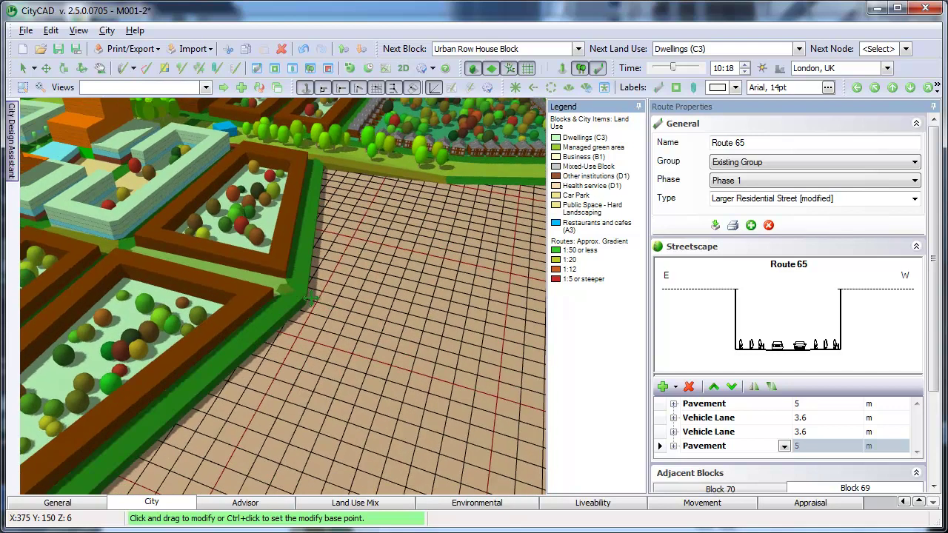
middle_click_drag(312, 300, 311, 298)
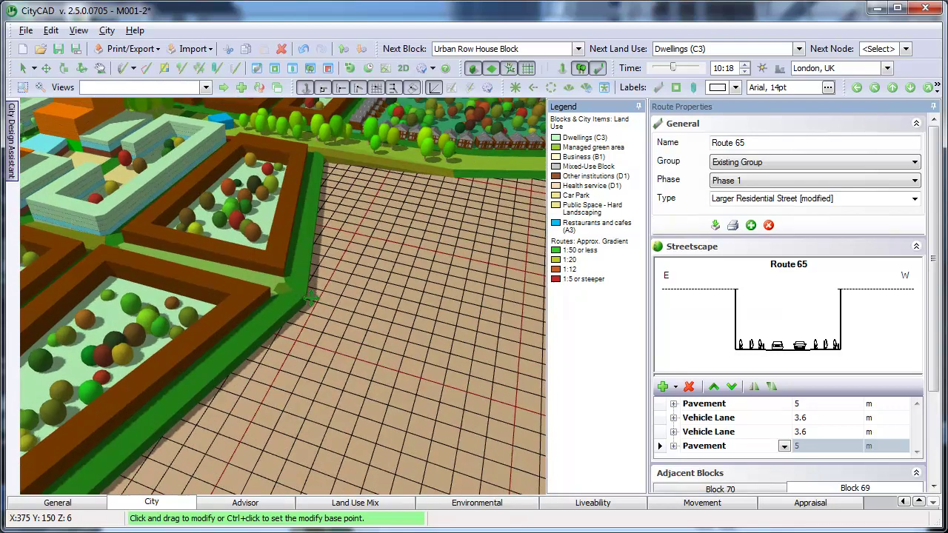
middle_click_drag(311, 299, 290, 277)
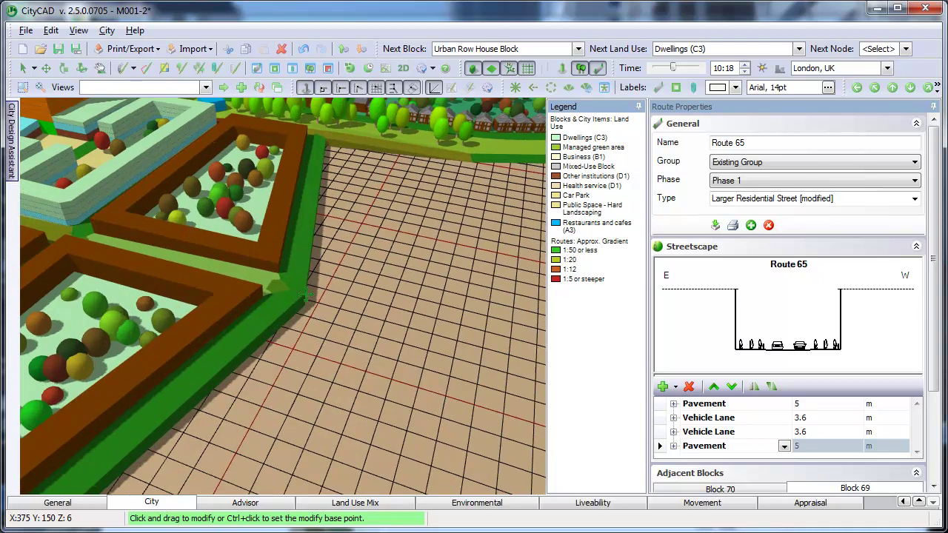
left_click(290, 278)
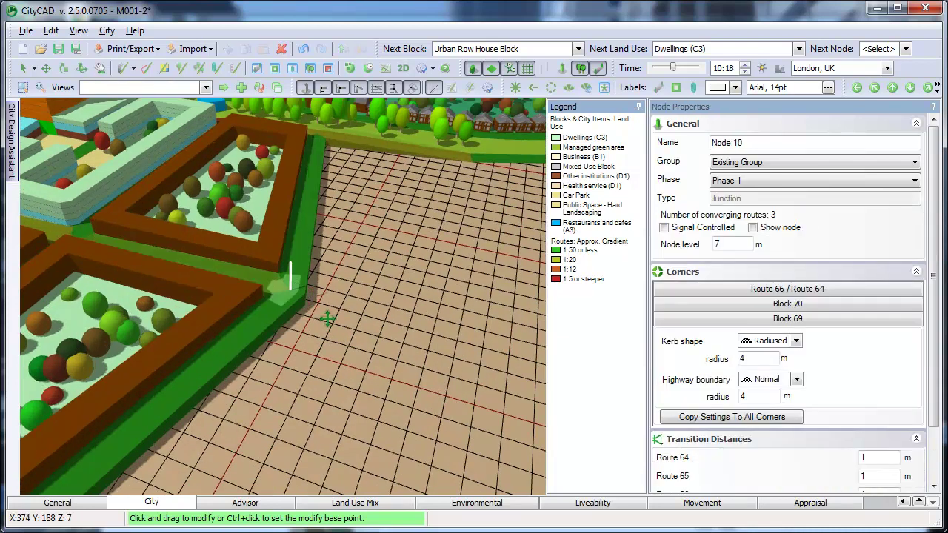
mouse_move(330, 323)
left_mouse_down()
mouse_move(357, 318)
mouse_move(428, 352)
left_mouse_up()
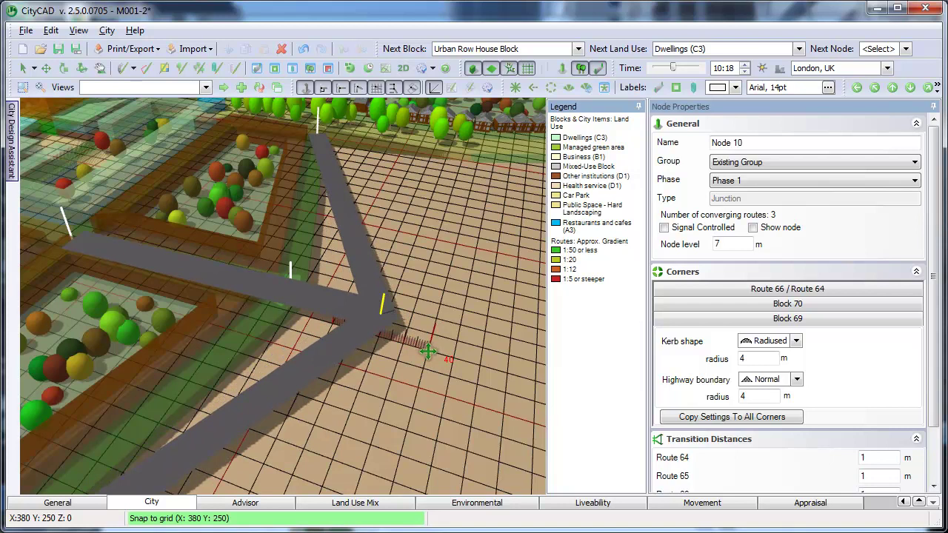
type("25")
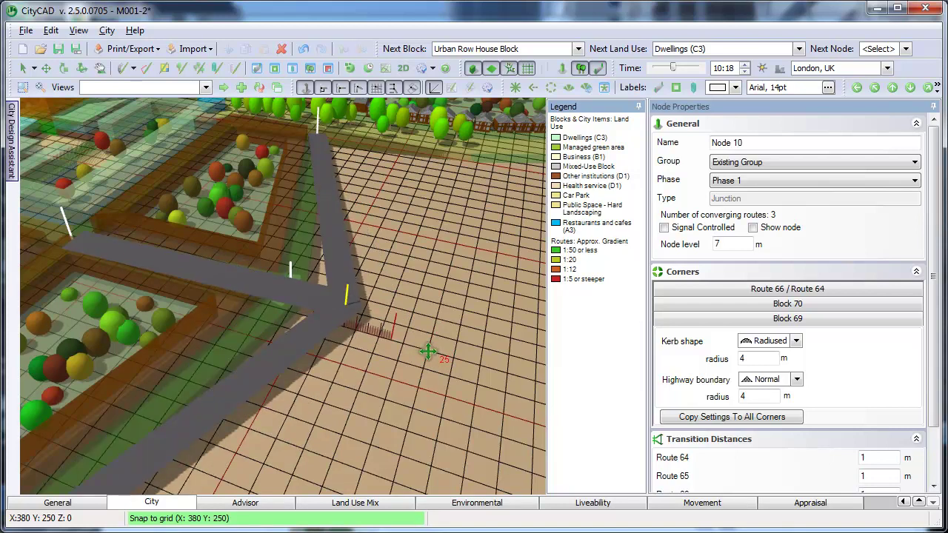
key("Return")
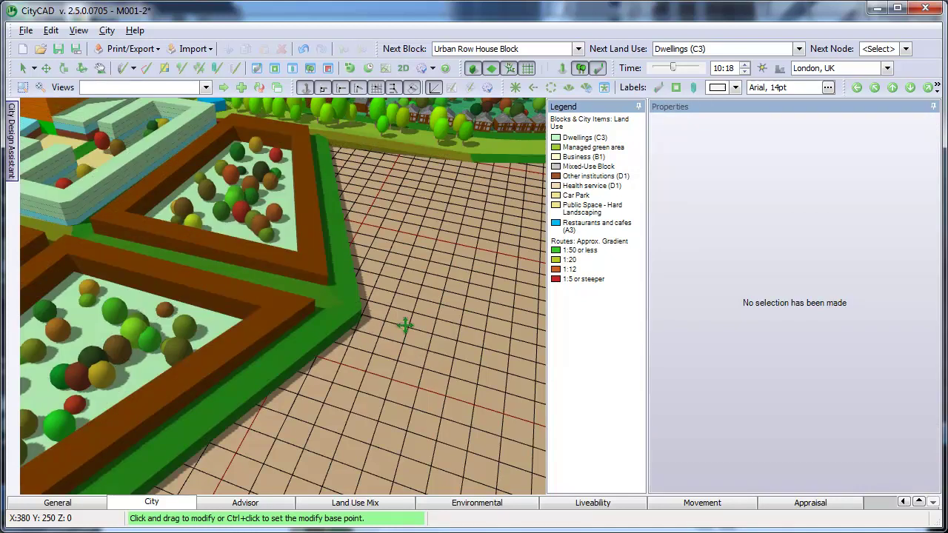
Return the route and node shading to Default
left_click(78, 31)
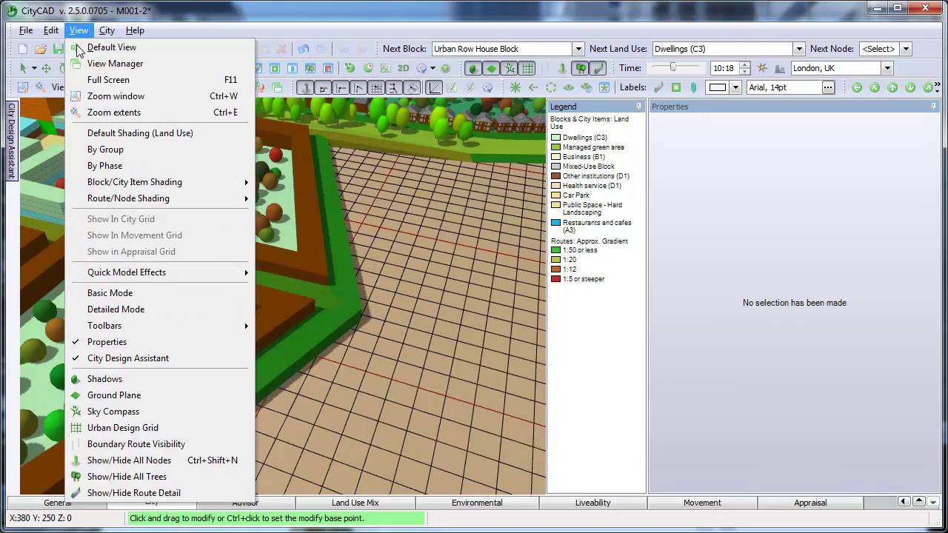
mouse_move(191, 200)
left_click(314, 201)
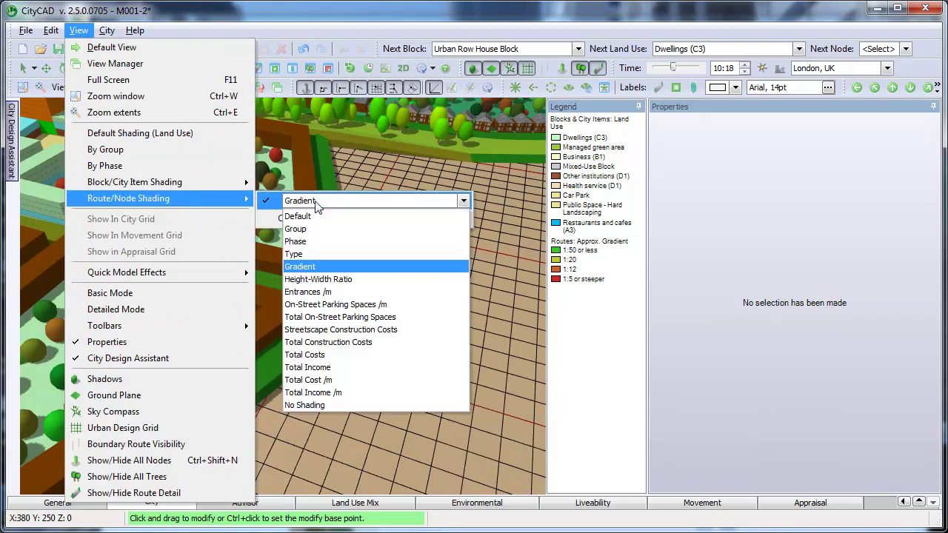
left_click(347, 225)
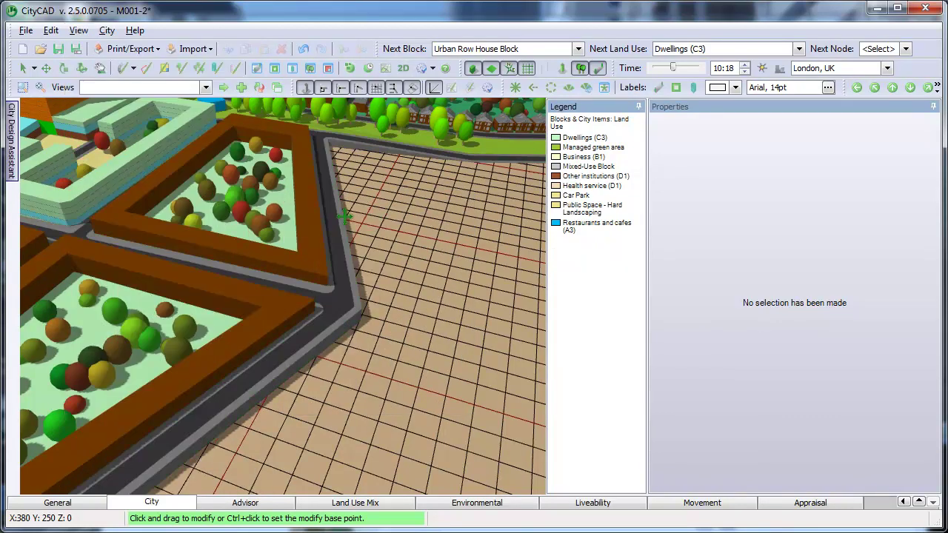
scroll(447, 351, "down", 5)
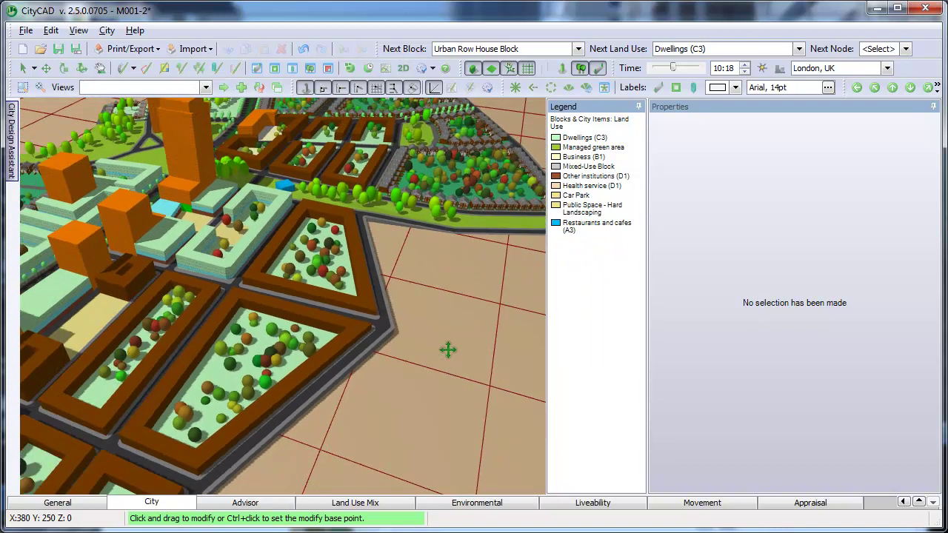
Select Route 65 between the two brown perimeter blocks and set its block depth for Block 69 to 30 m
scroll(291, 365, "up", 5)
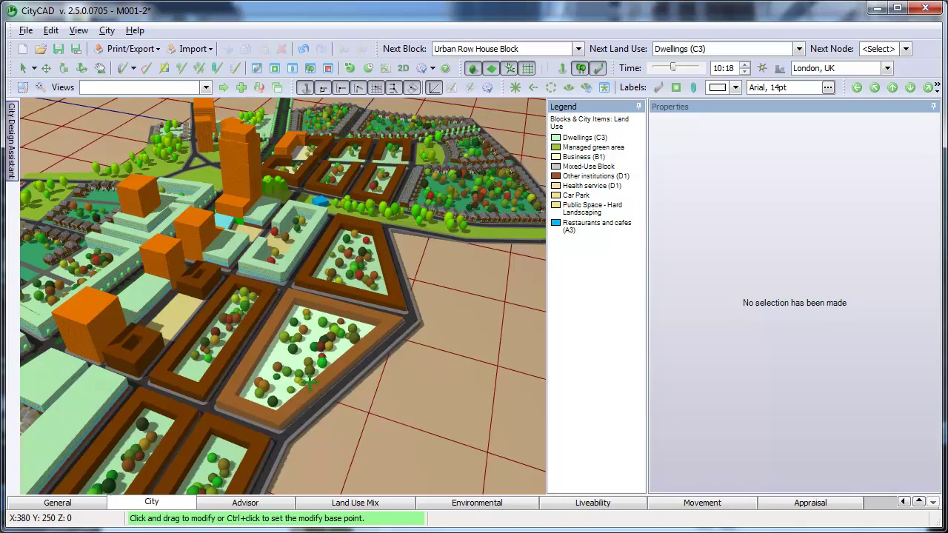
middle_click_drag(291, 363, 317, 358)
scroll(315, 359, "up", 3)
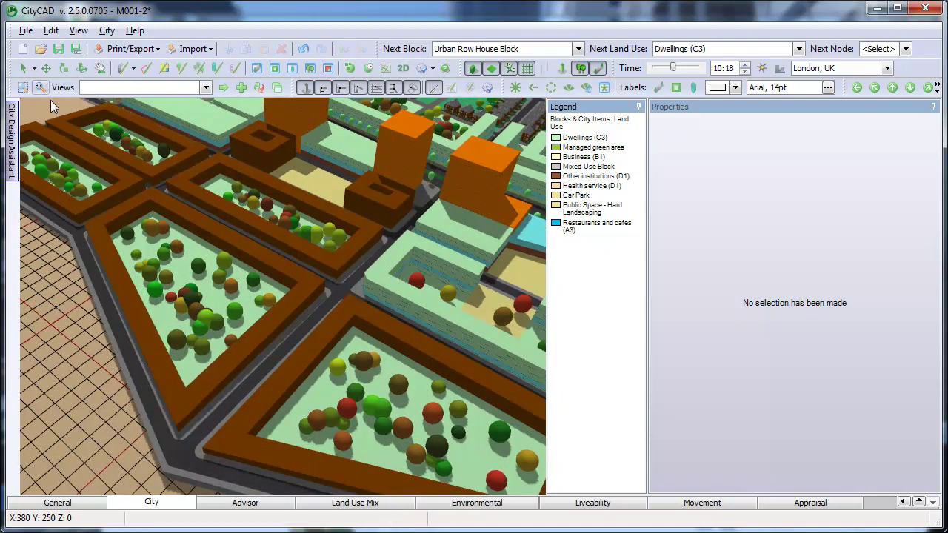
left_click(307, 325)
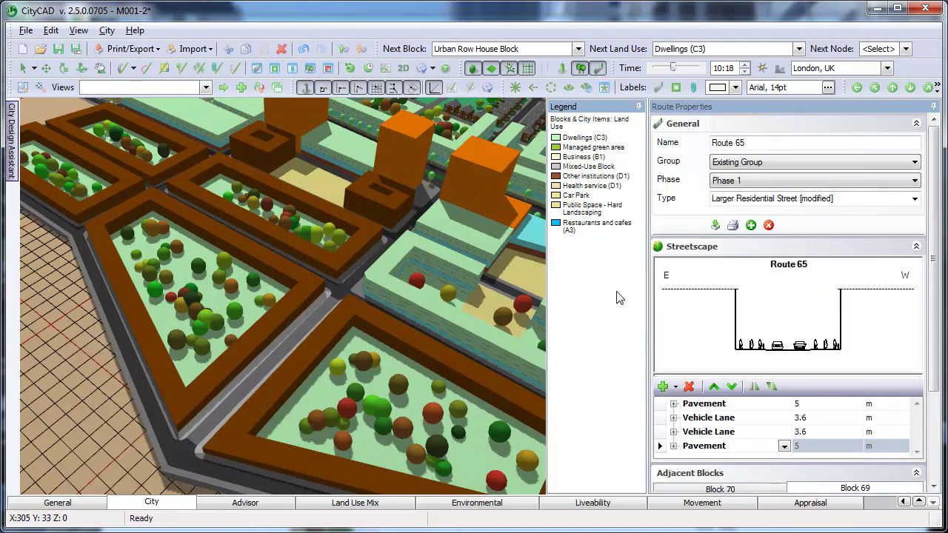
left_click(916, 246)
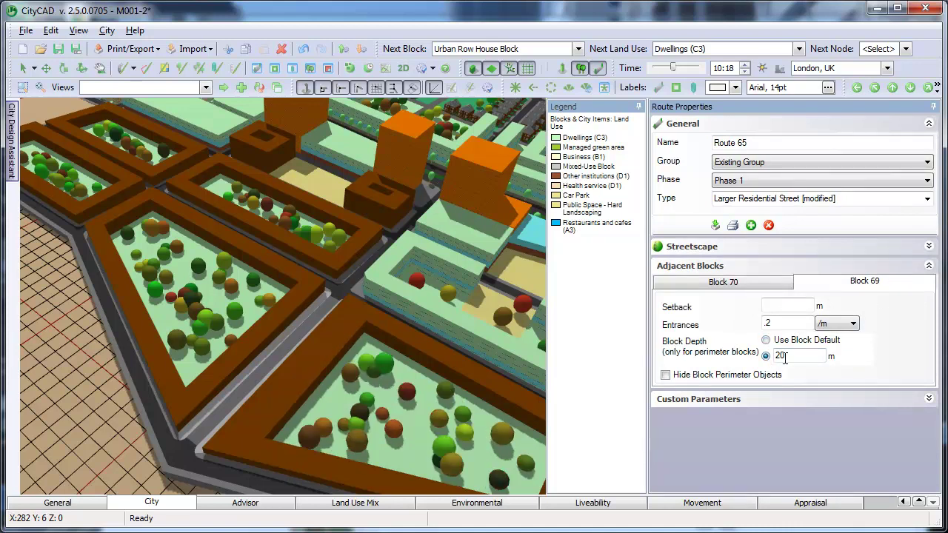
left_click_drag(799, 356, 757, 360)
type("30")
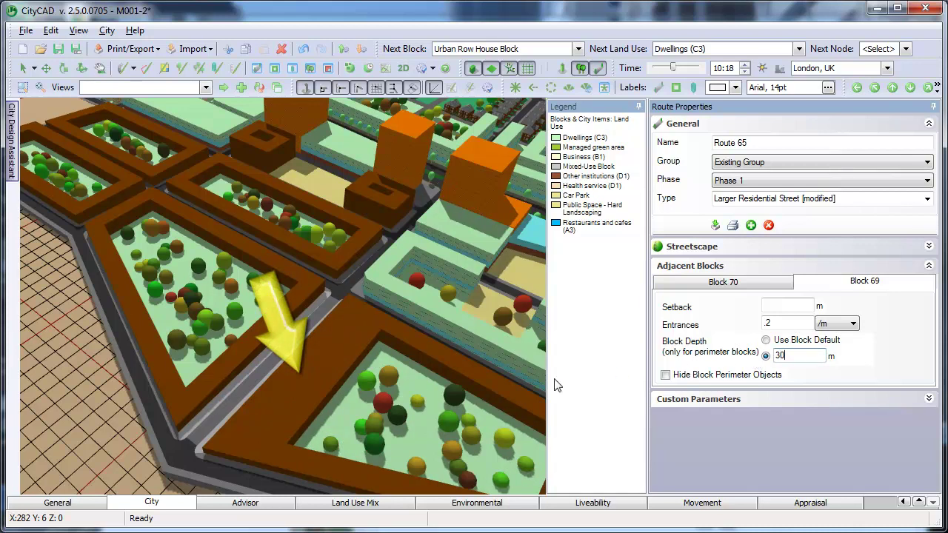
Set Route 65's block depth for Block 70 to 0 m to remove the buildings along that side
left_click(707, 283)
double_click(794, 357)
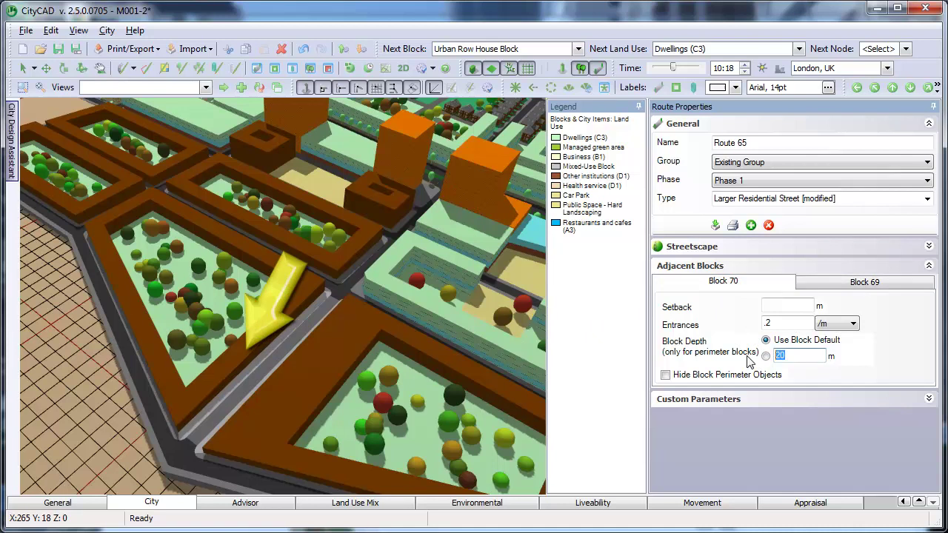
type("0")
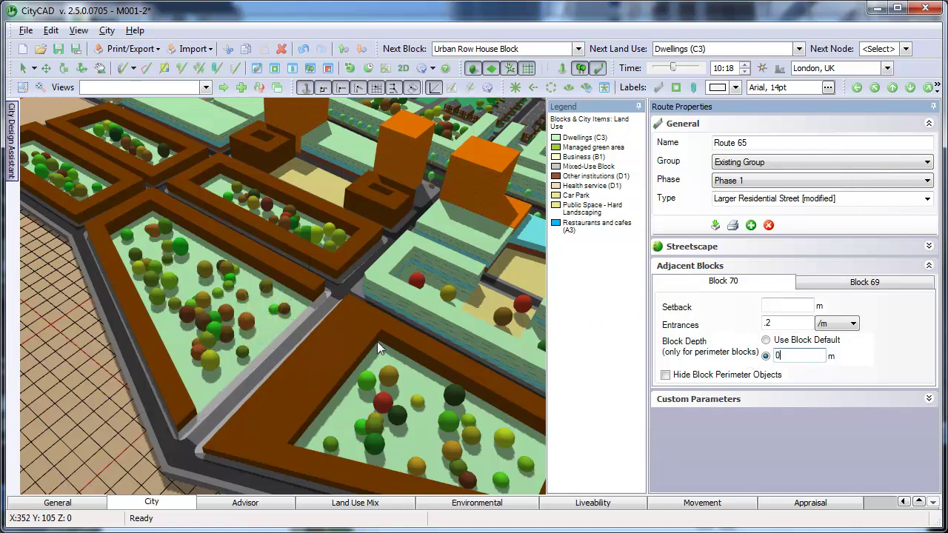
middle_click_drag(377, 341, 338, 362)
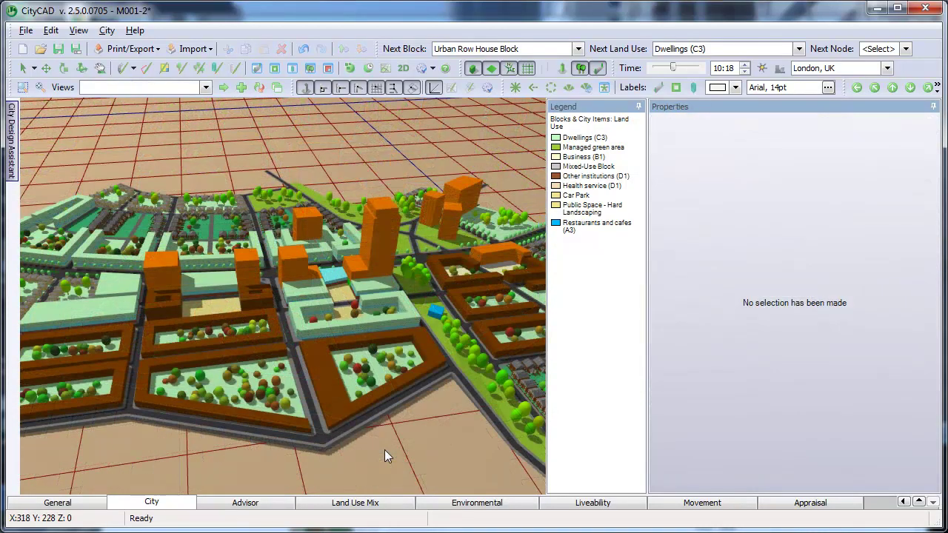
Start the Route tool and set the new route's type to Boundary Route
left_click(124, 68)
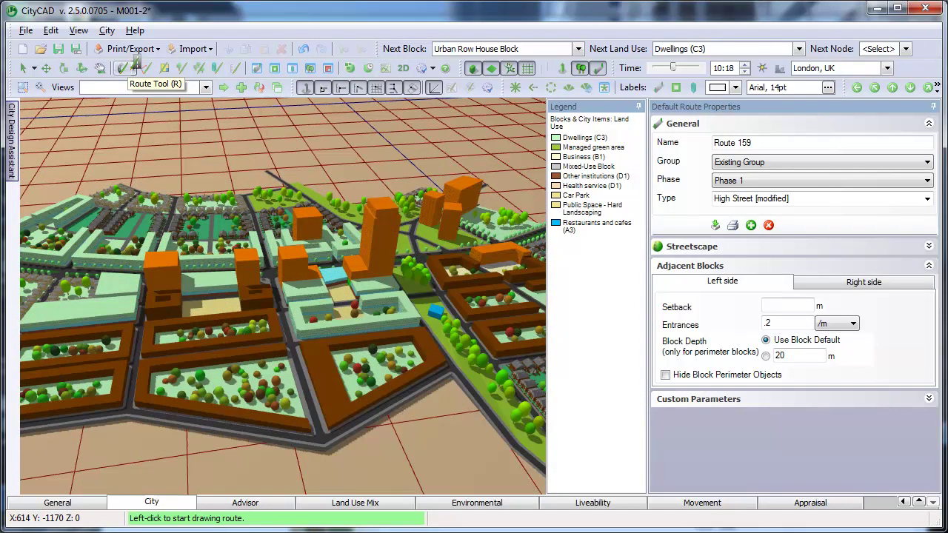
left_click(134, 68)
left_click(152, 86)
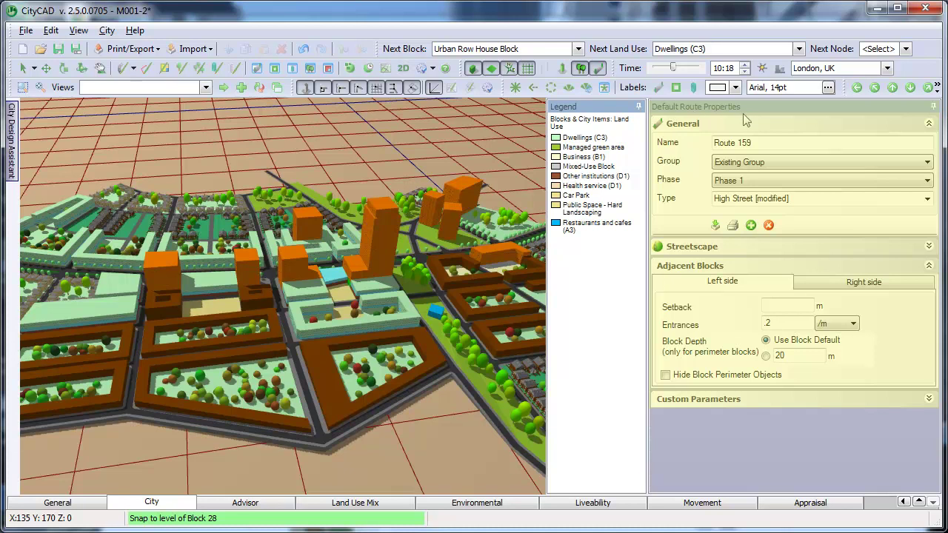
left_click(928, 247)
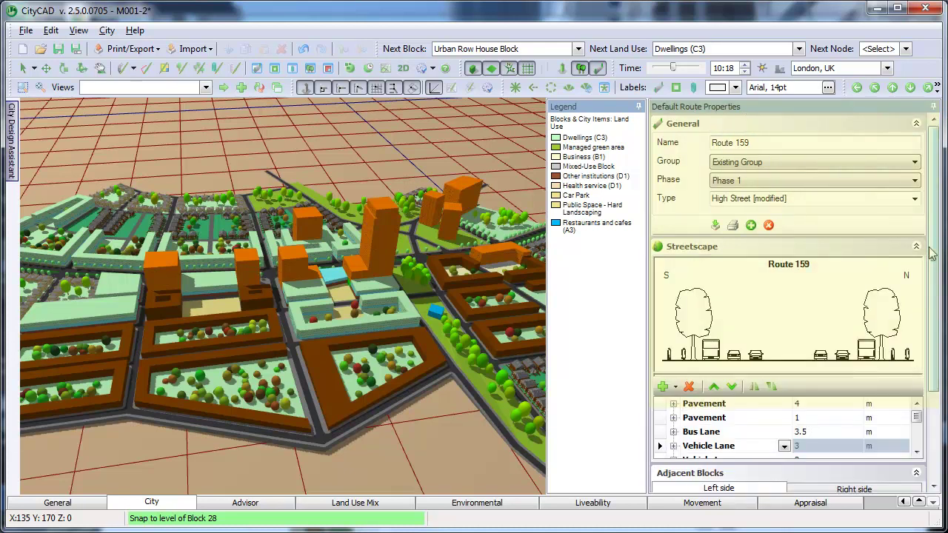
left_click(915, 200)
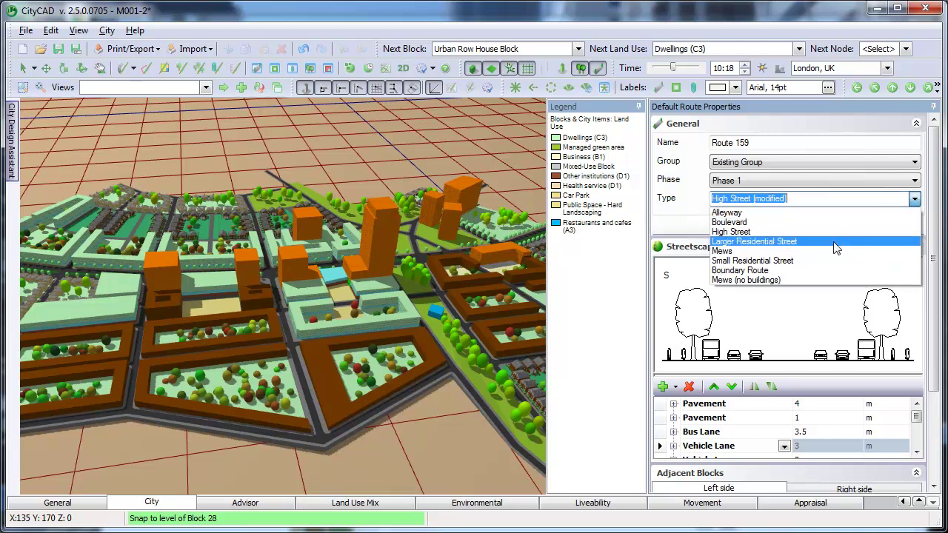
left_click(811, 271)
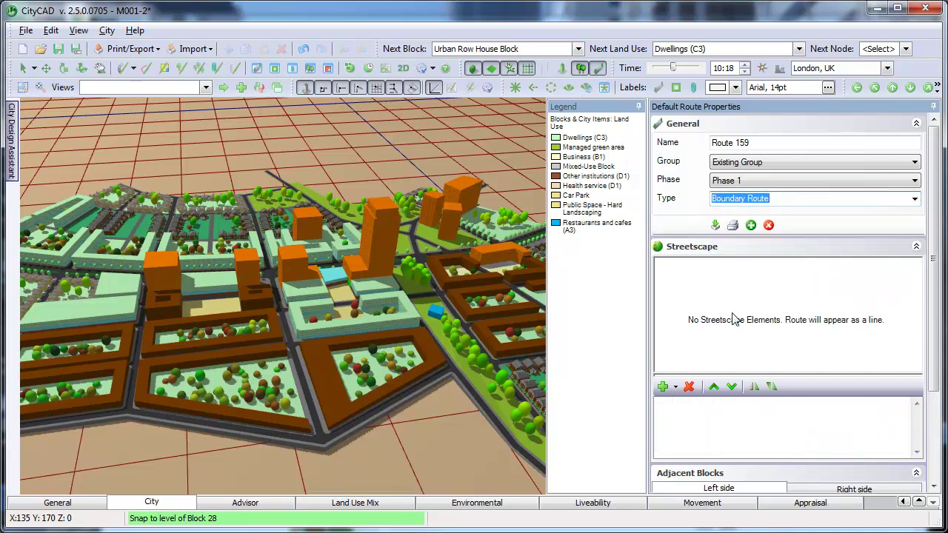
Draw a boundary route across the green strip from Node 7 to Route 32, and select the part with trees to check the split
left_click_drag(436, 392, 254, 341)
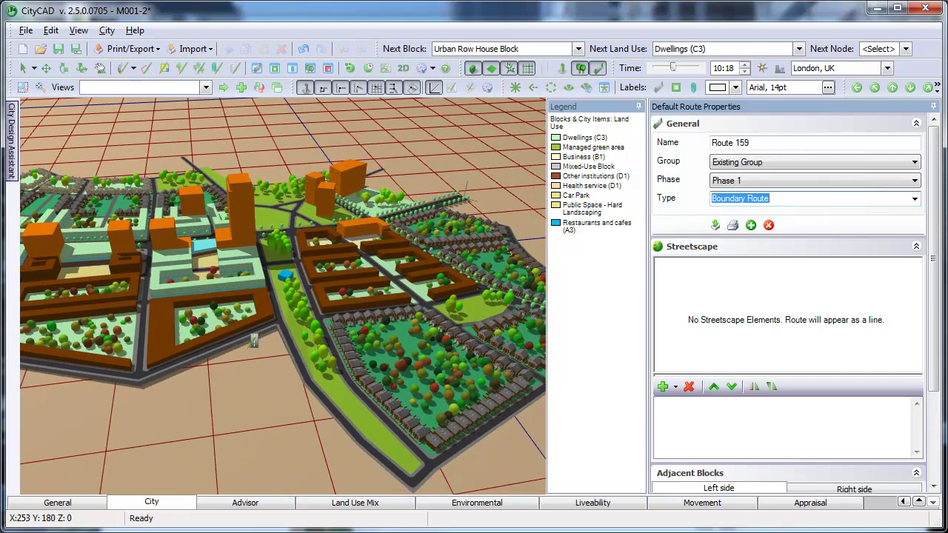
scroll(256, 343, "up", 5)
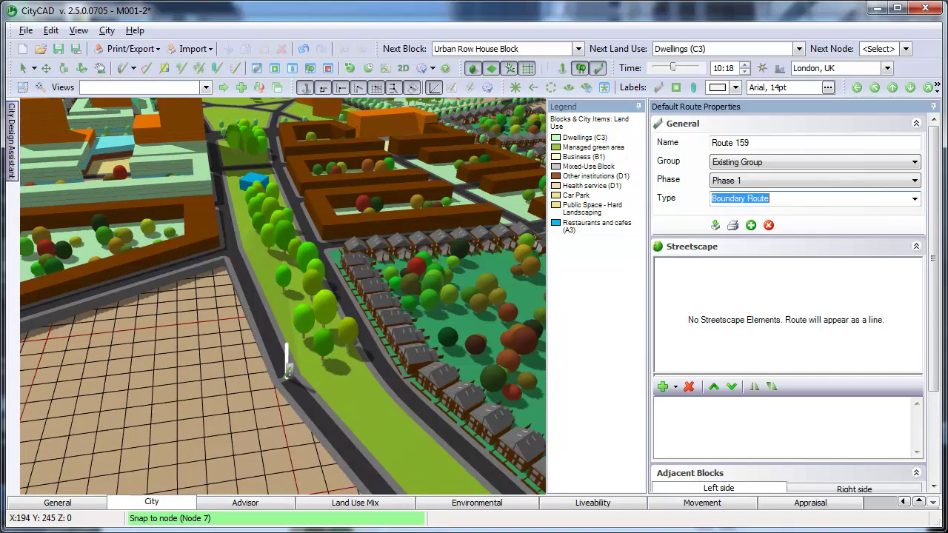
left_click(286, 374)
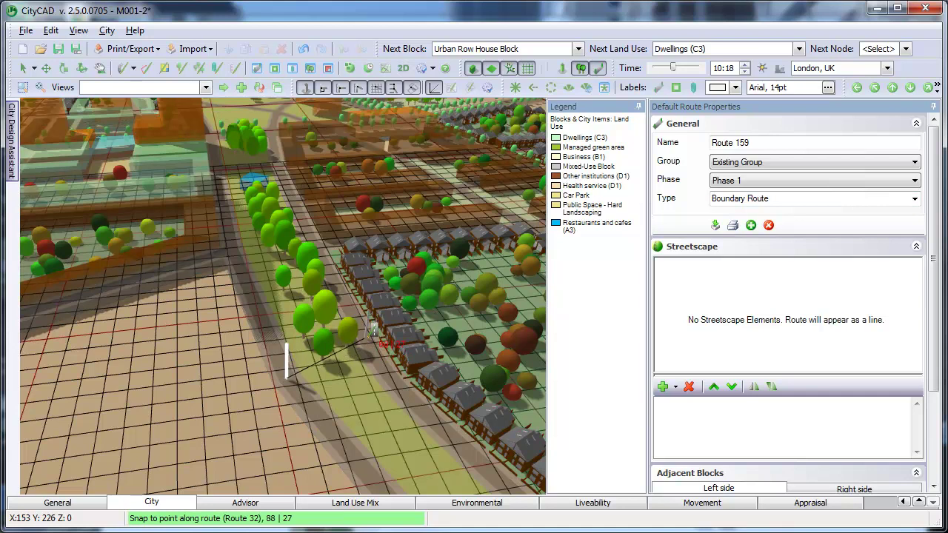
left_click(362, 339)
left_click(352, 374)
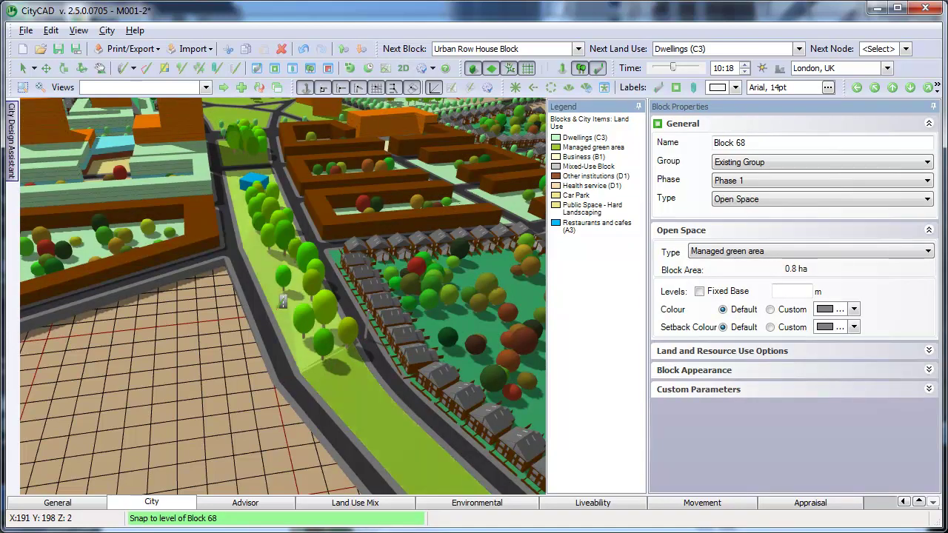
left_click(220, 372)
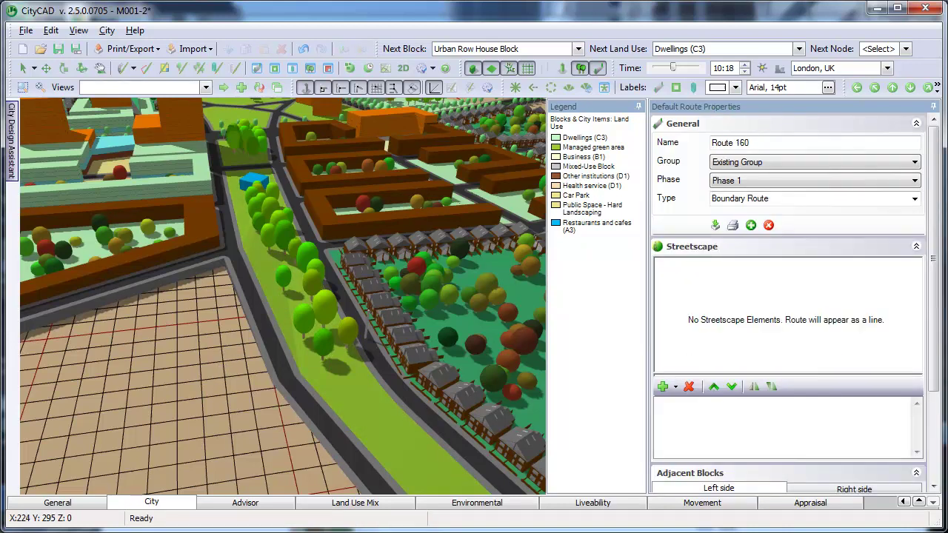
Leave route drawing and select the boundary routes and nodes around the blue restaurant building to inspect its outline
scroll(171, 372, "down", 3)
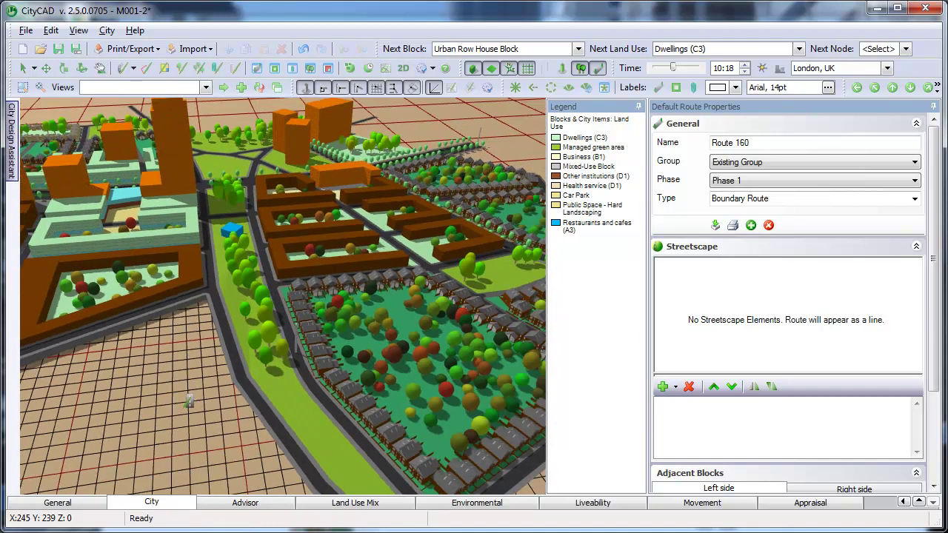
middle_click_drag(200, 410, 155, 372)
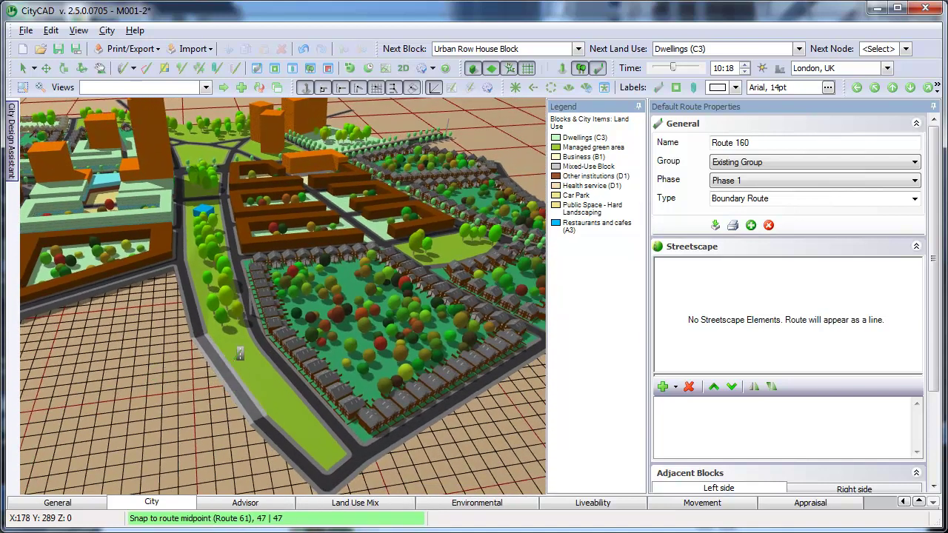
scroll(239, 208, "up", 5)
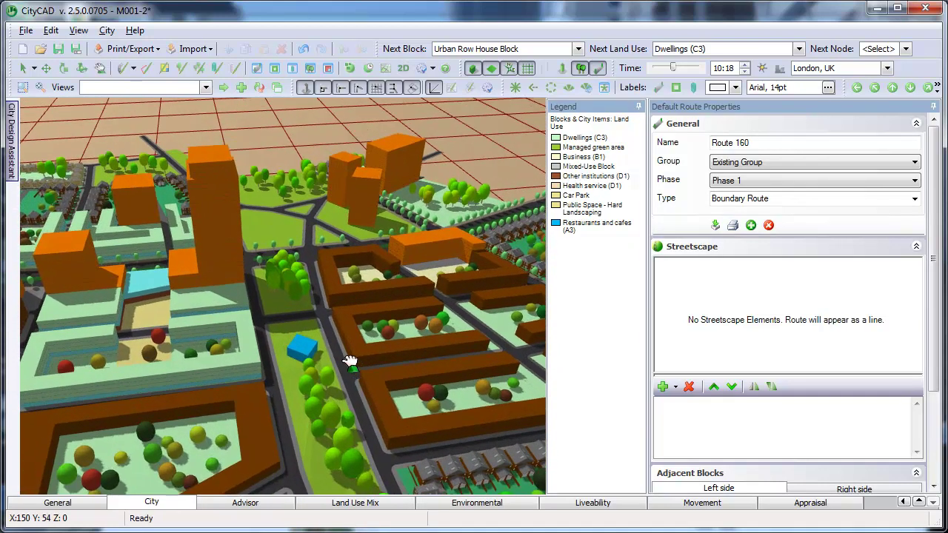
scroll(301, 339, "up", 4)
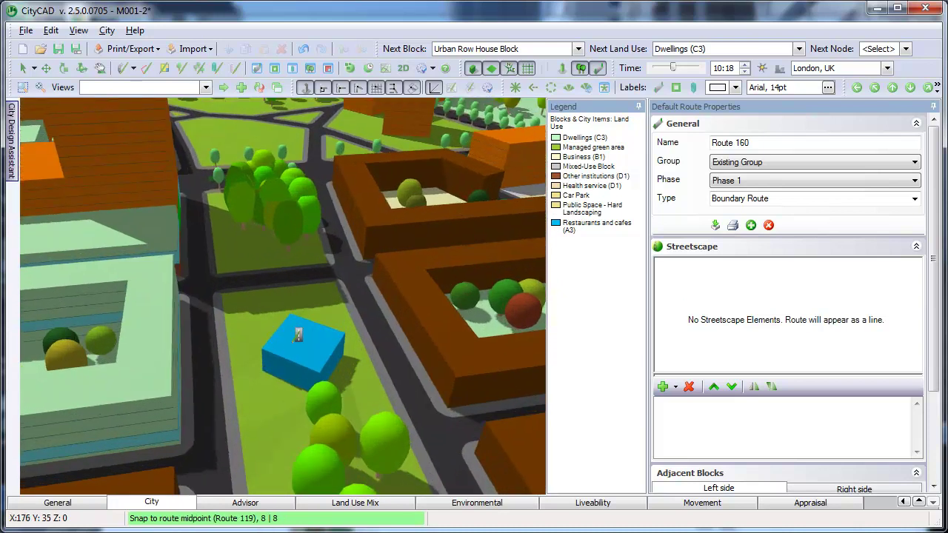
key("Escape")
left_click_drag(248, 303, 342, 390)
left_click(341, 390)
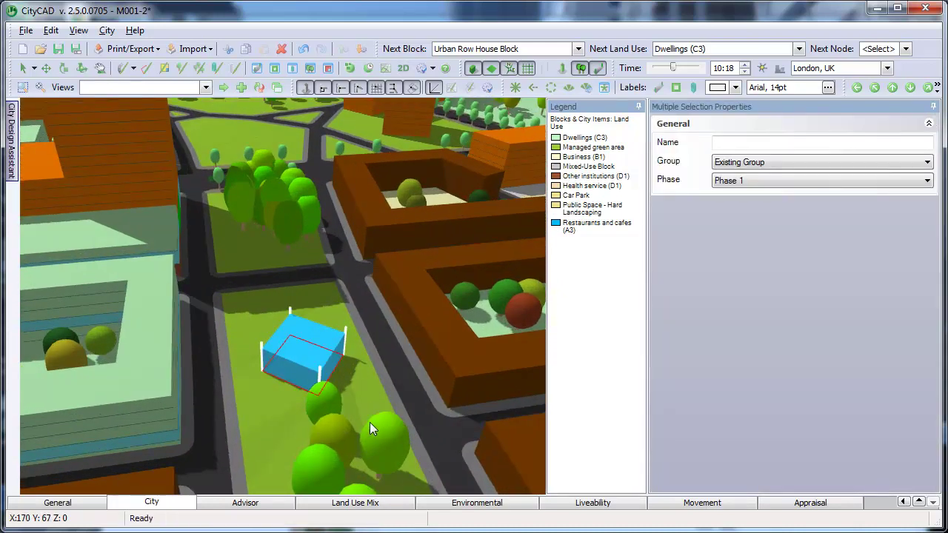
middle_click_drag(367, 385, 420, 377)
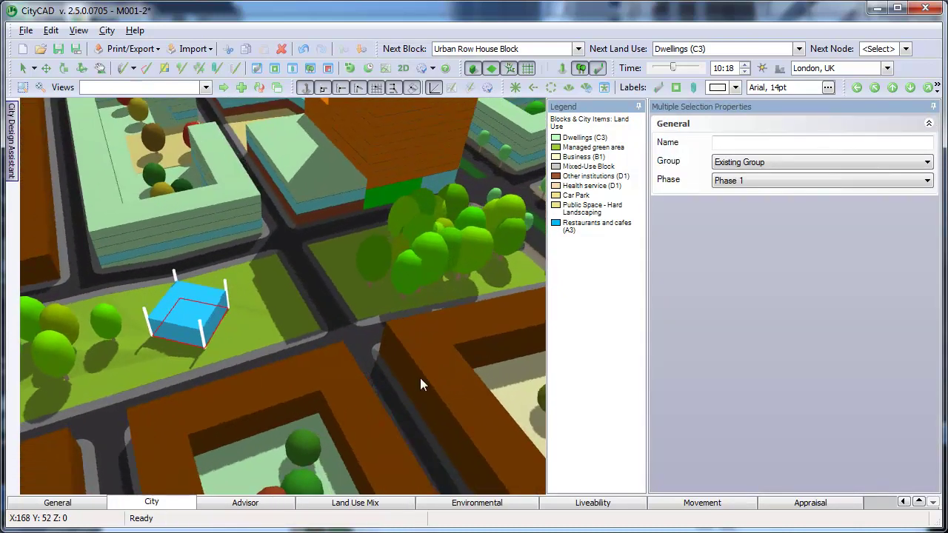
Inspect the restaurant building's outline from another angle and select the building block to show its properties
left_click_drag(90, 215, 364, 456)
middle_click_drag(256, 356, 208, 361)
left_click(295, 356)
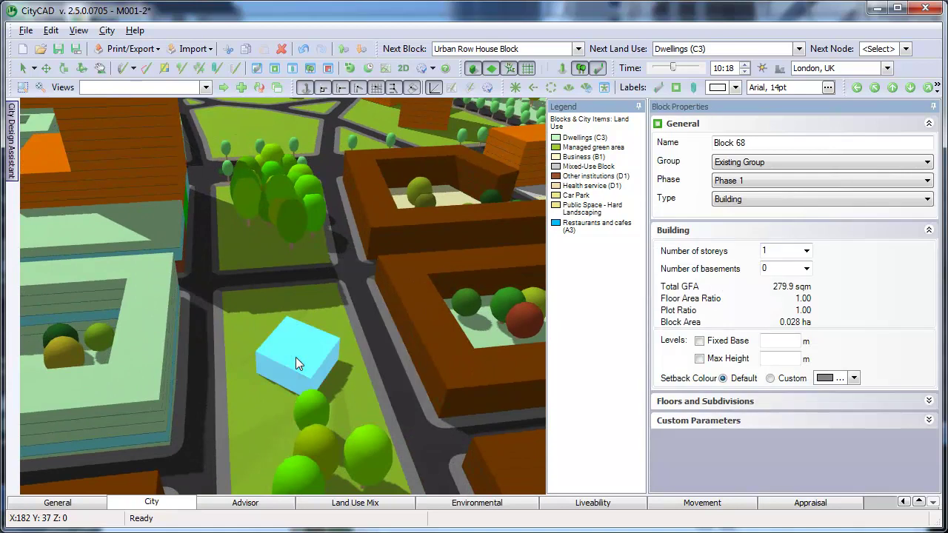